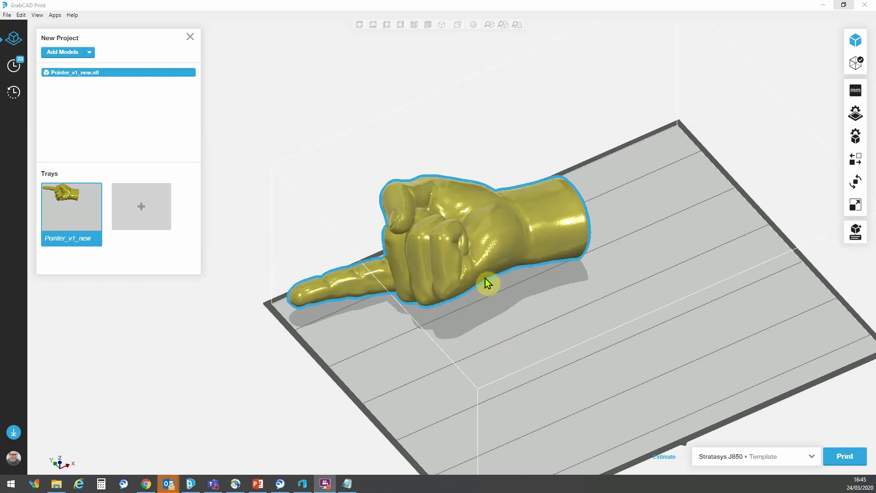
Step: Arrange the hand model on the current tray with Optimize turned off
{"action": "right_click_drag", "start_coordinate": [496, 267], "coordinate": [508, 318]}
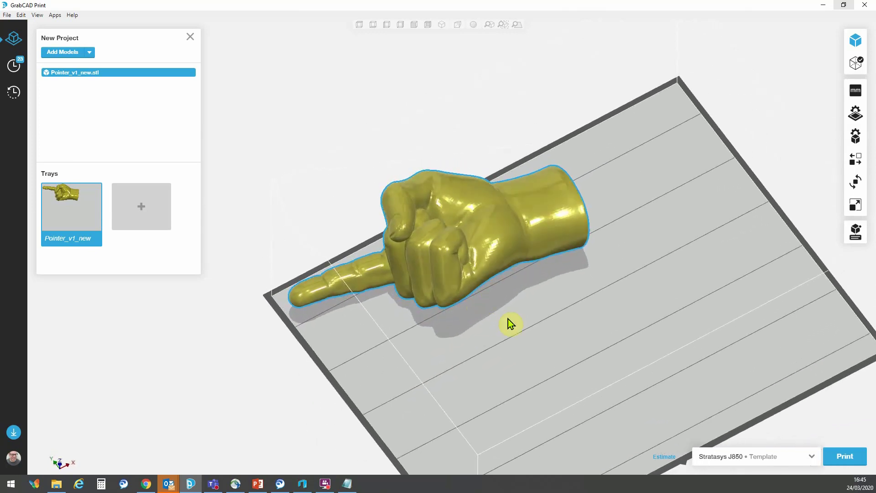
{"action": "left_click", "coordinate": [851, 164]}
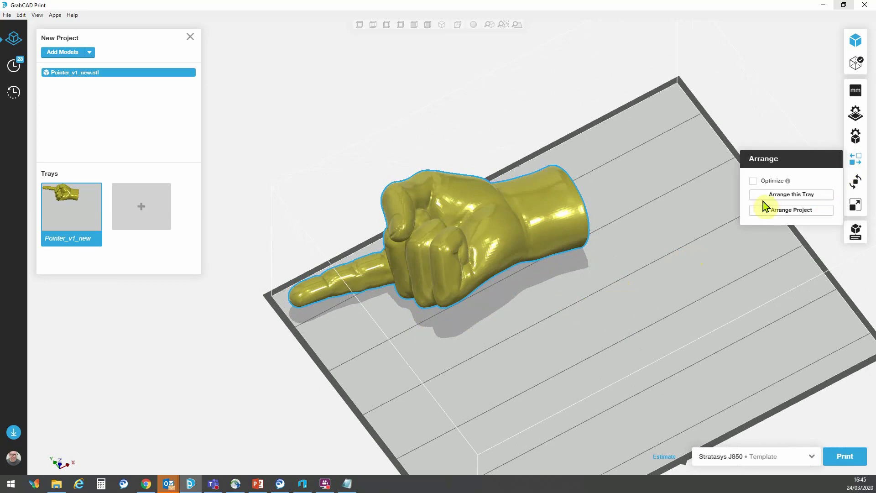
{"action": "left_click", "coordinate": [809, 196]}
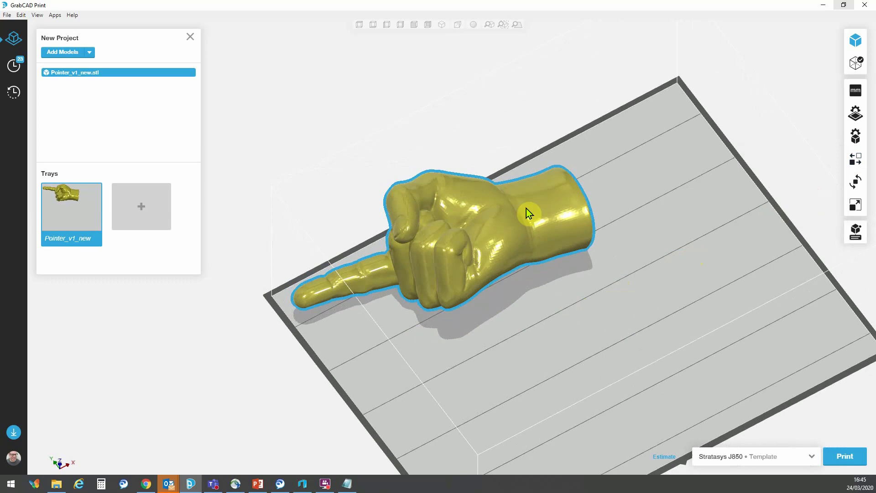
Step: Turn on the Optimize option for arranging and estimate the tray's print time and material use
{"action": "left_click", "coordinate": [858, 165]}
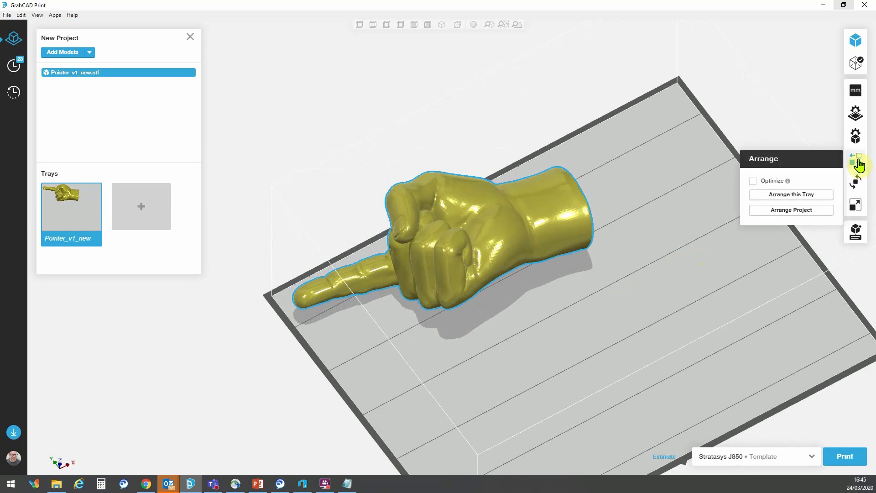
{"action": "left_click", "coordinate": [753, 181]}
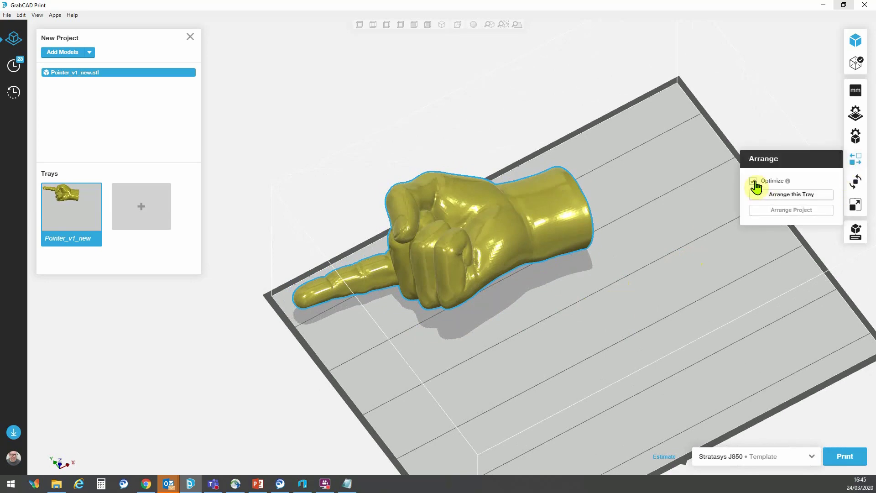
{"action": "left_click", "coordinate": [771, 196]}
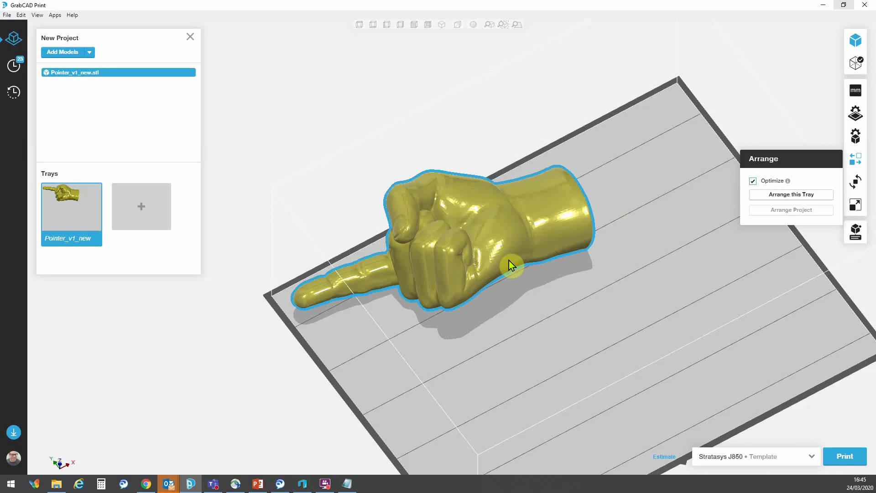
{"action": "left_click", "coordinate": [666, 457]}
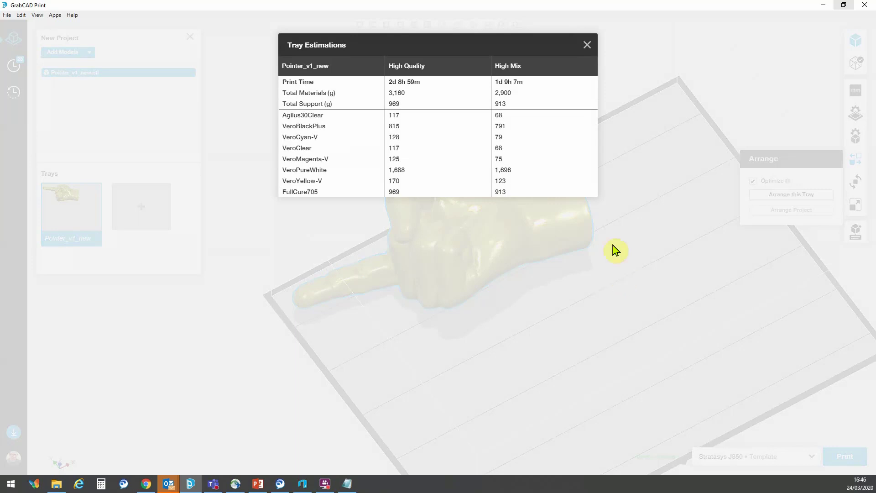
{"action": "left_click", "coordinate": [586, 46]}
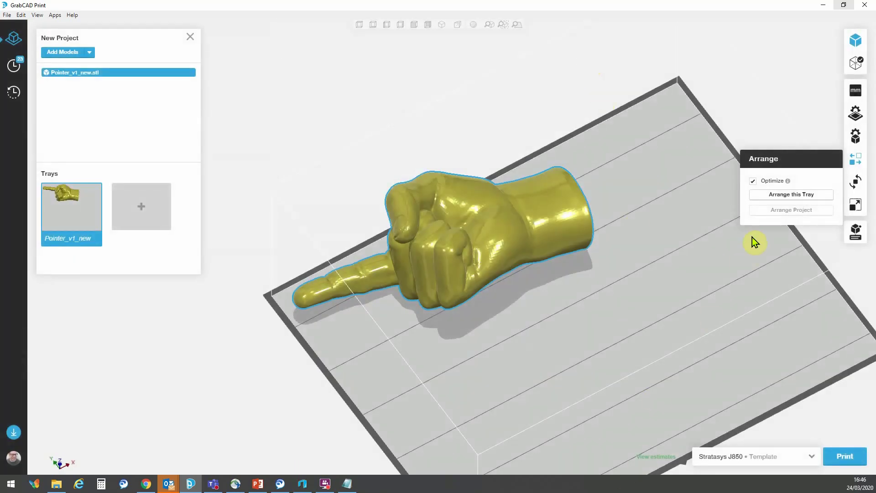
Step: Arrange the current tray with Optimize enabled and run the print estimate for the new placement
{"action": "left_click", "coordinate": [782, 196]}
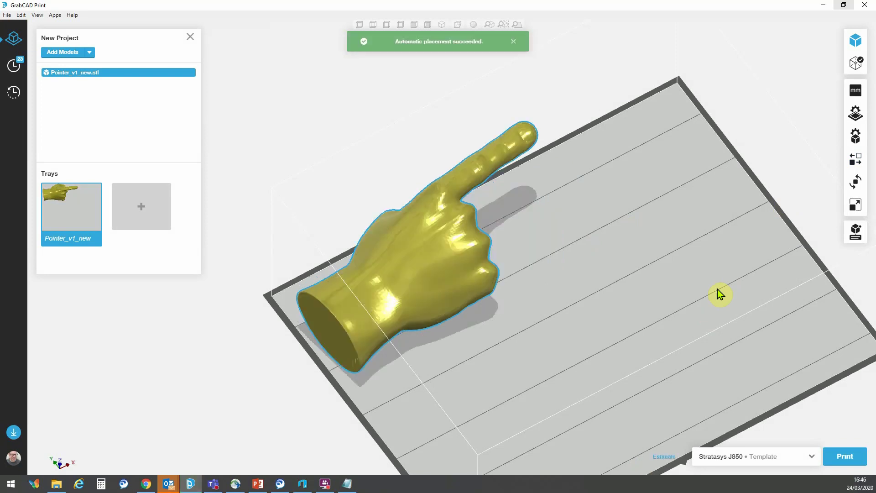
{"action": "right_click_drag", "start_coordinate": [595, 378], "coordinate": [541, 345]}
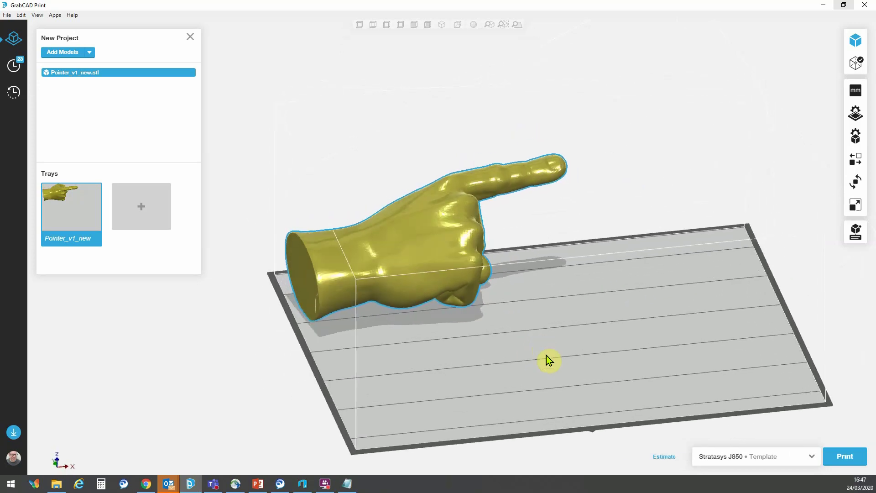
{"action": "left_click", "coordinate": [675, 459]}
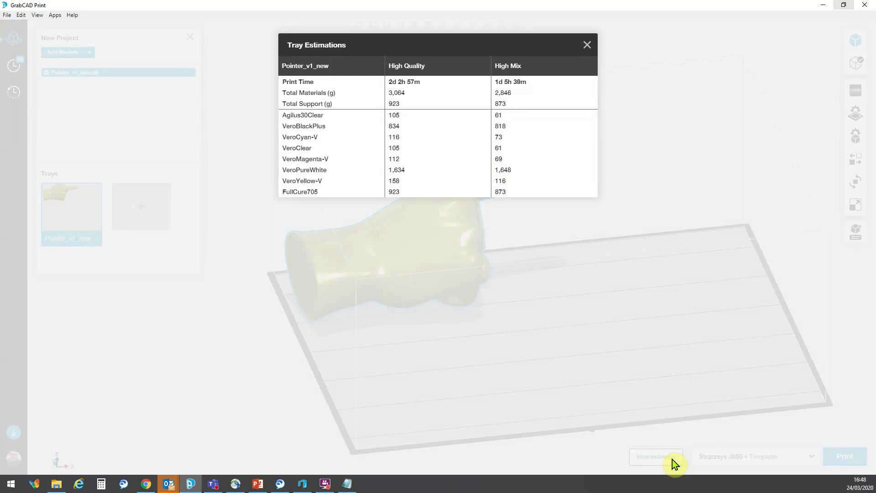
{"action": "left_click", "coordinate": [586, 46]}
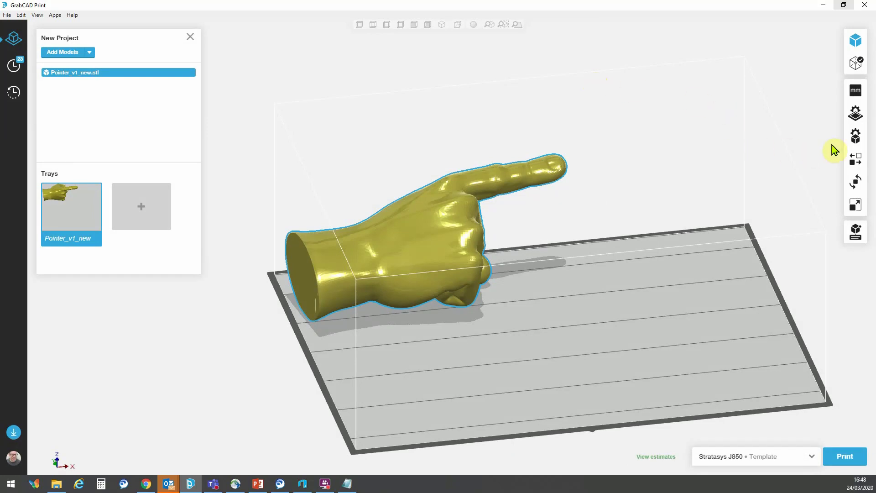
Step: Set the hand model's support strength to Lite in its additional model settings
{"action": "left_click", "coordinate": [852, 142]}
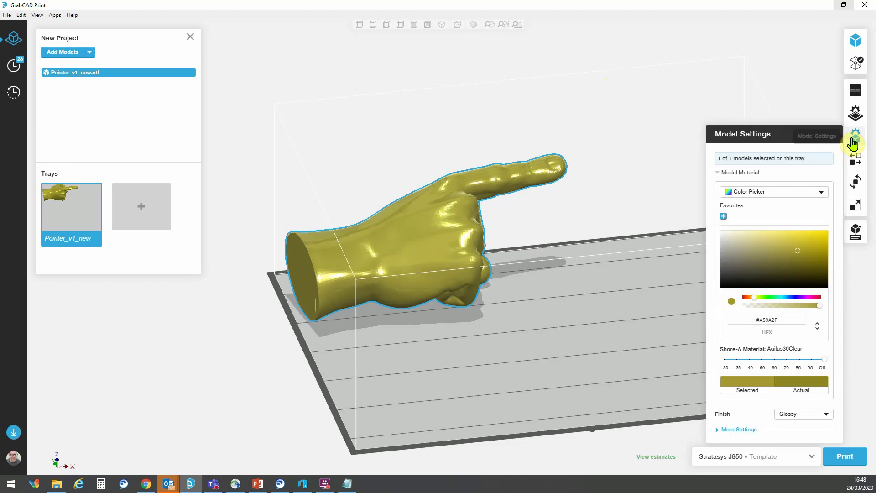
{"action": "left_click", "coordinate": [726, 430]}
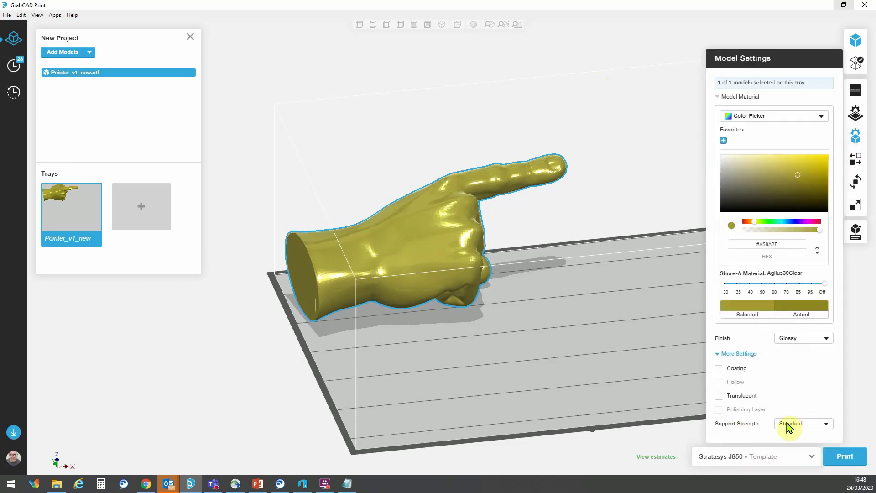
{"action": "mouse_move", "coordinate": [731, 424]}
{"action": "left_click", "coordinate": [826, 425]}
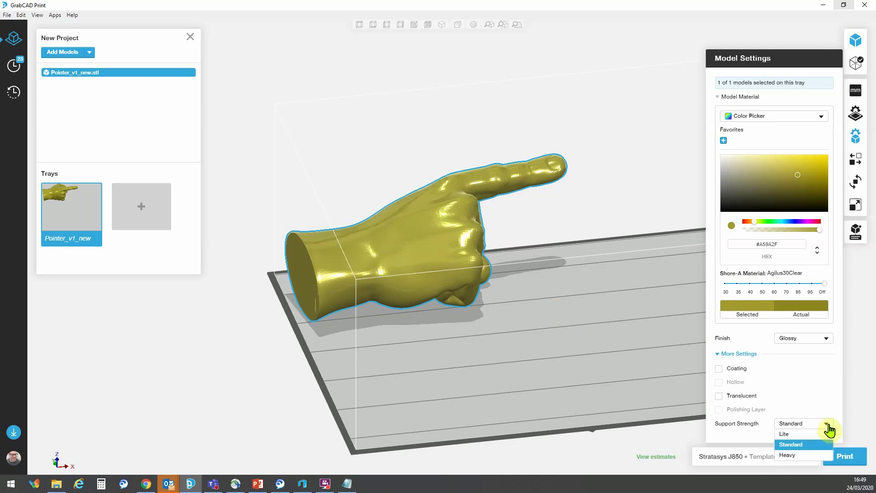
{"action": "left_click", "coordinate": [806, 436]}
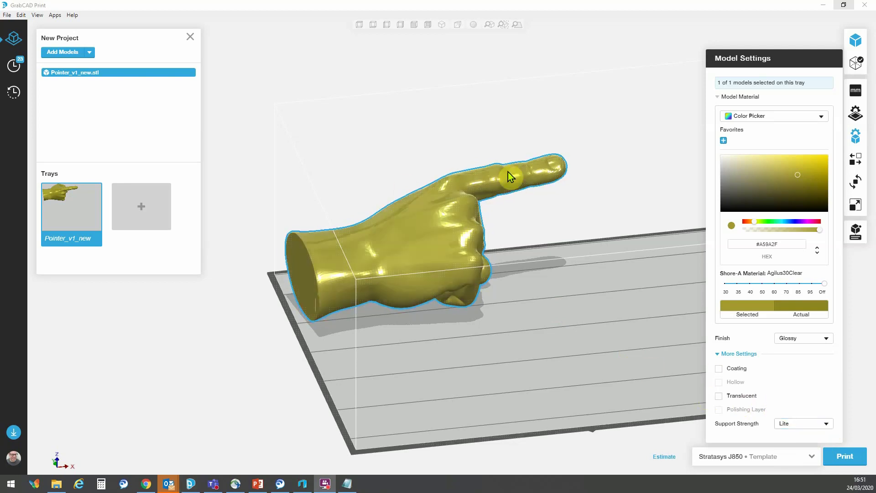
Step: Select Translucent to make hollowing available, and hollow the hand model with a 2 mm shell thickness
{"action": "left_click", "coordinate": [419, 282]}
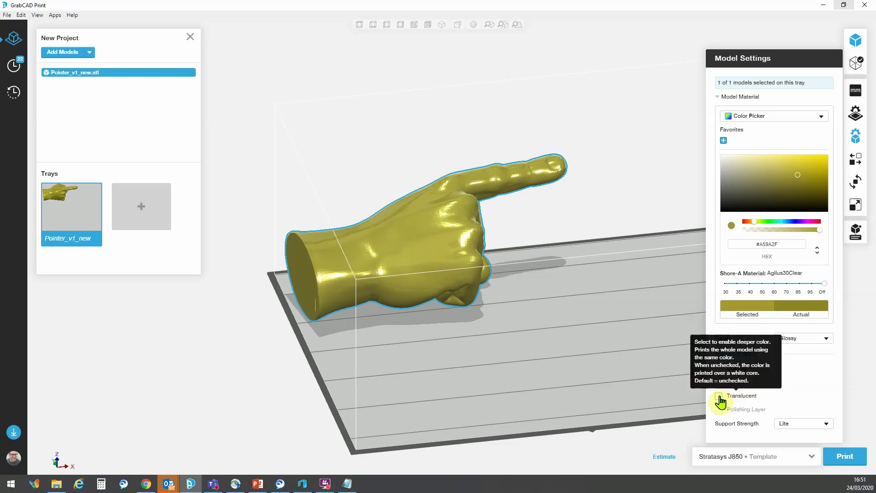
{"action": "left_click", "coordinate": [719, 396]}
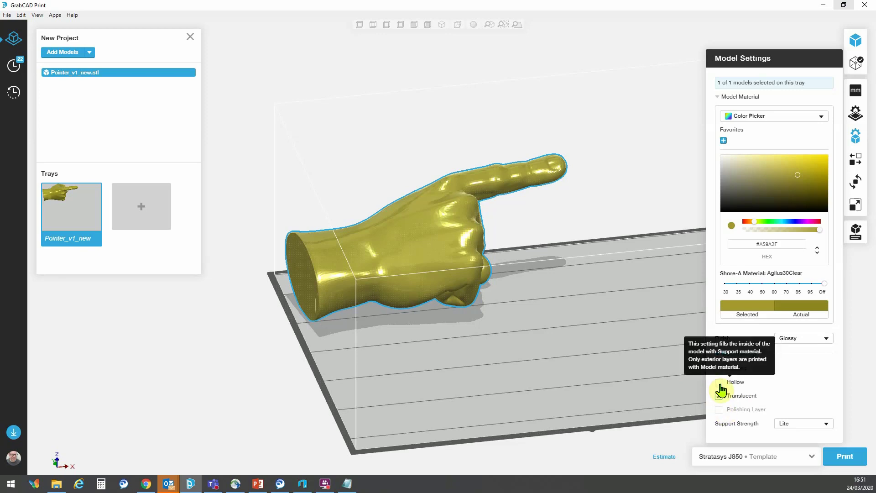
{"action": "left_click", "coordinate": [719, 382]}
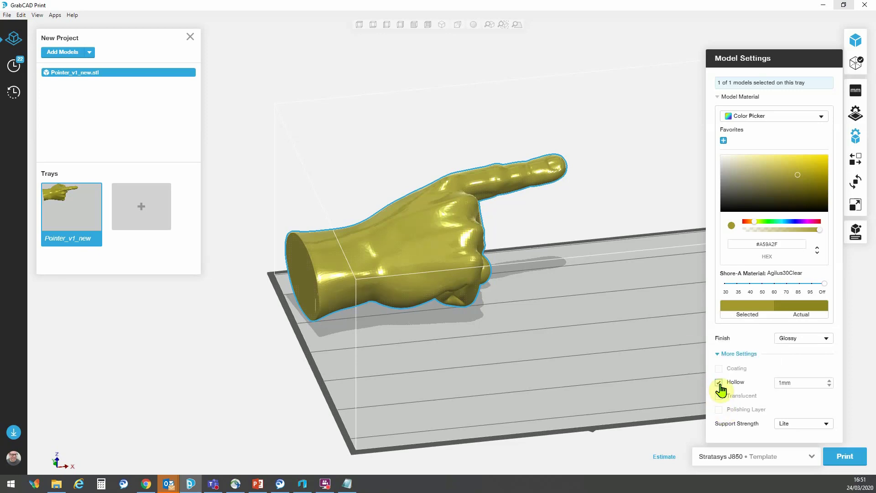
{"action": "left_click", "coordinate": [809, 383]}
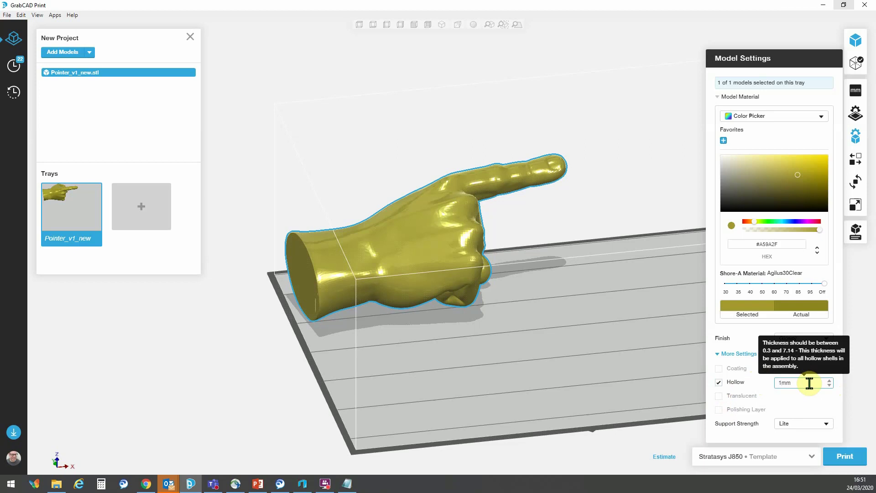
{"action": "left_click_drag", "start_coordinate": [808, 382], "coordinate": [770, 384]}
{"action": "left_click", "coordinate": [785, 398]}
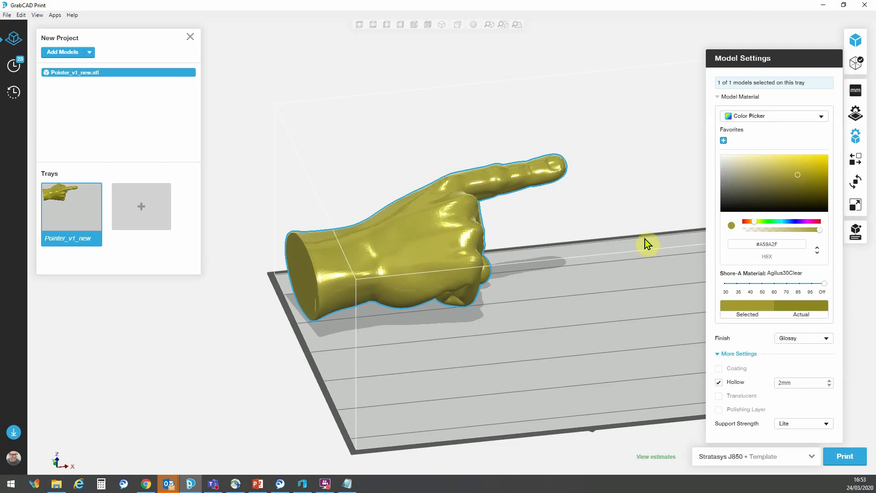
Step: Scale the hand model uniformly by setting its X scale to 500 in the percentage column
{"action": "right_click_drag", "start_coordinate": [394, 301], "coordinate": [401, 254]}
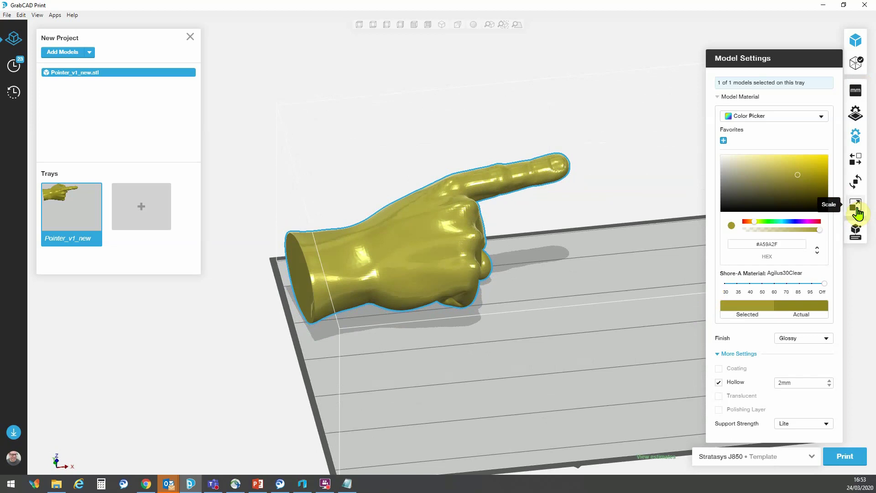
{"action": "left_click", "coordinate": [854, 208]}
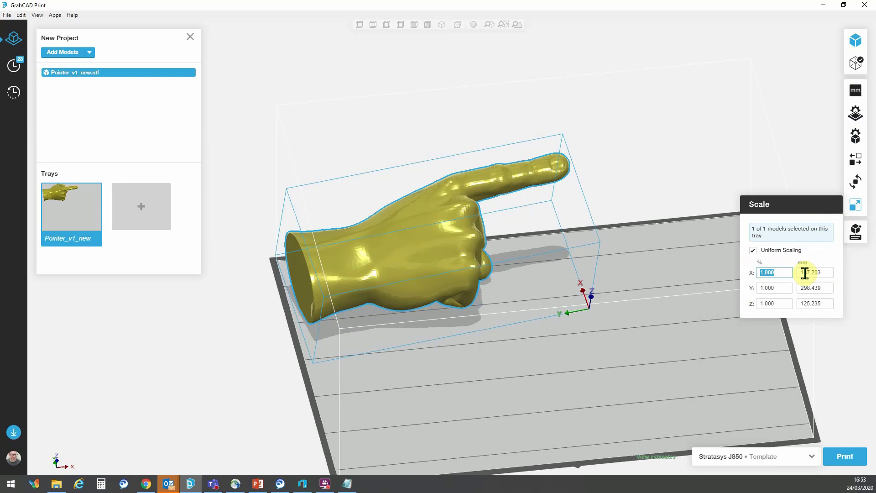
{"action": "type", "text": "500"}
{"action": "key", "text": "Return"}
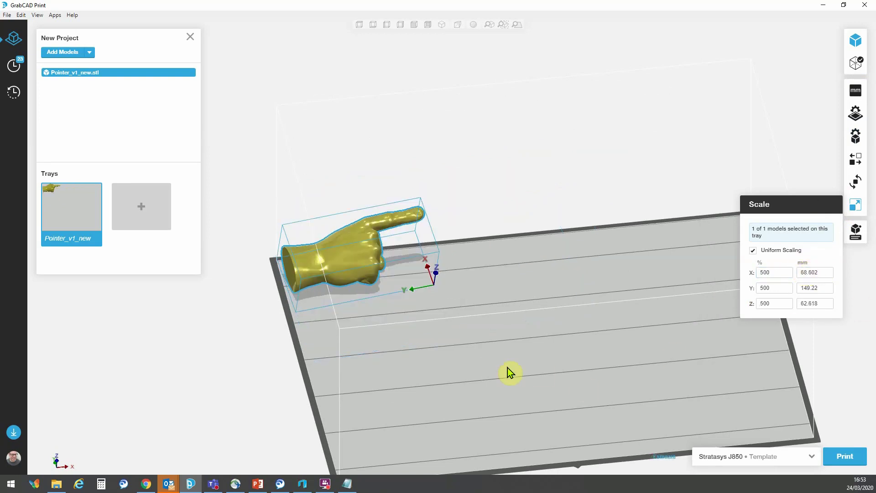
Step: Deselect the scaled hand model and estimate the tray's print time and material use
{"action": "right_click_drag", "start_coordinate": [508, 371], "coordinate": [557, 327]}
{"action": "left_click", "coordinate": [472, 326]}
{"action": "scroll", "coordinate": [467, 302], "scroll_direction": "up", "scroll_amount": 3}
{"action": "scroll", "coordinate": [467, 302], "scroll_direction": "up", "scroll_amount": 1}
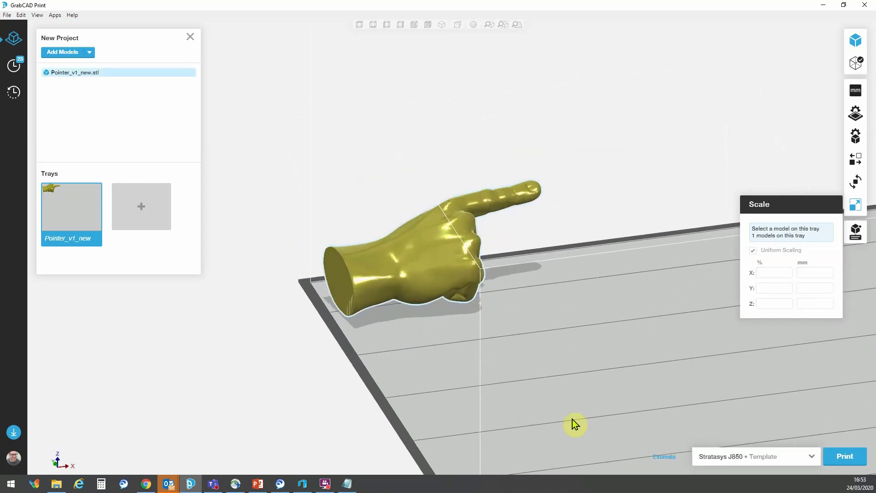
{"action": "left_click", "coordinate": [665, 457]}
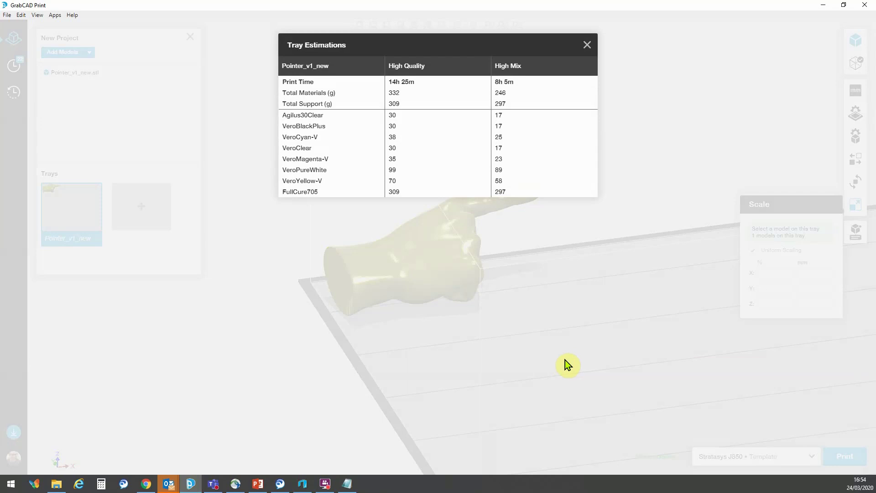
{"action": "left_click", "coordinate": [586, 44]}
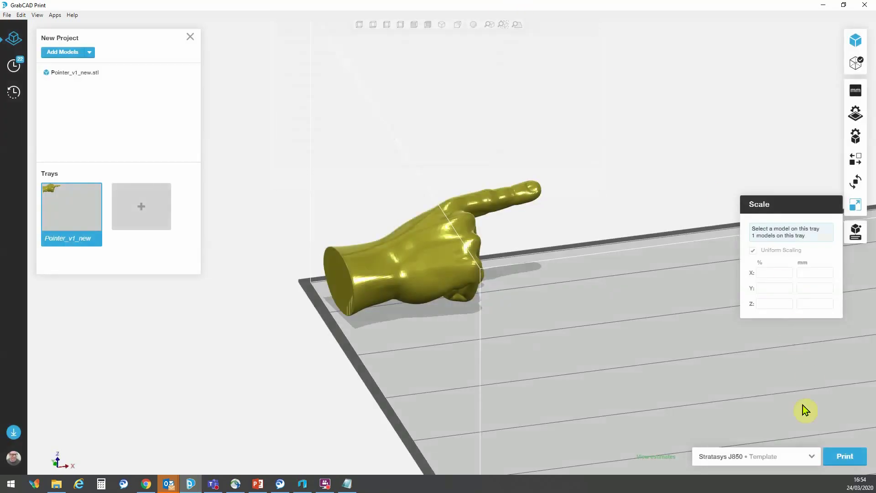